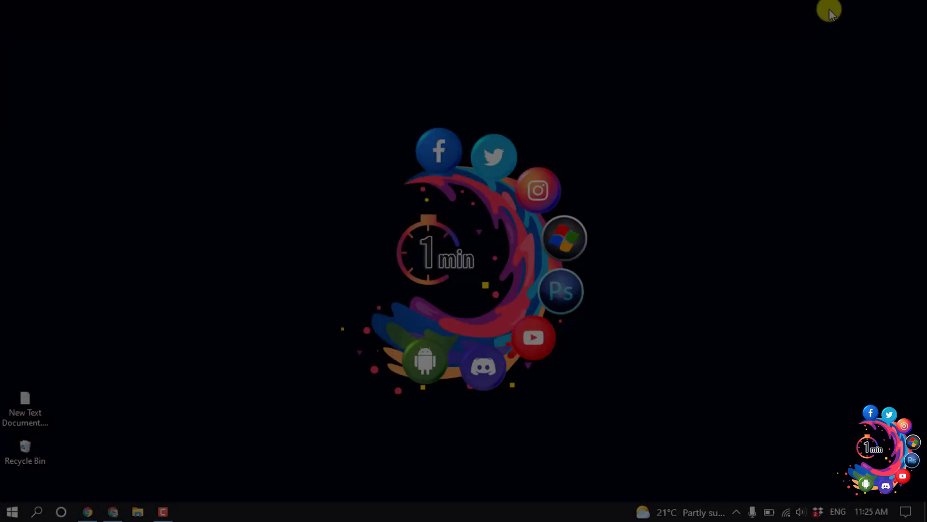
From Plugins > Add New, search 'yoast seo', then install and activate Yoast SEO
click(107, 513)
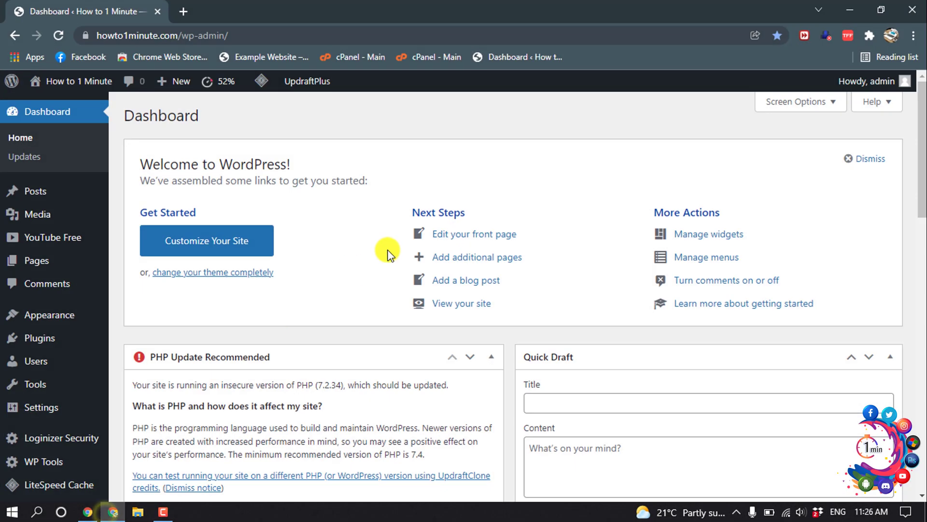
mouse_move(40, 338)
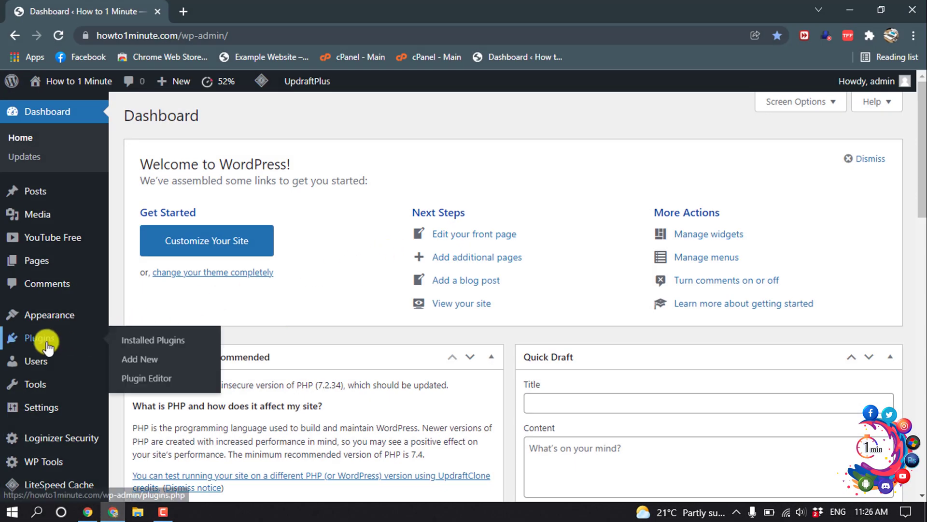
click(134, 359)
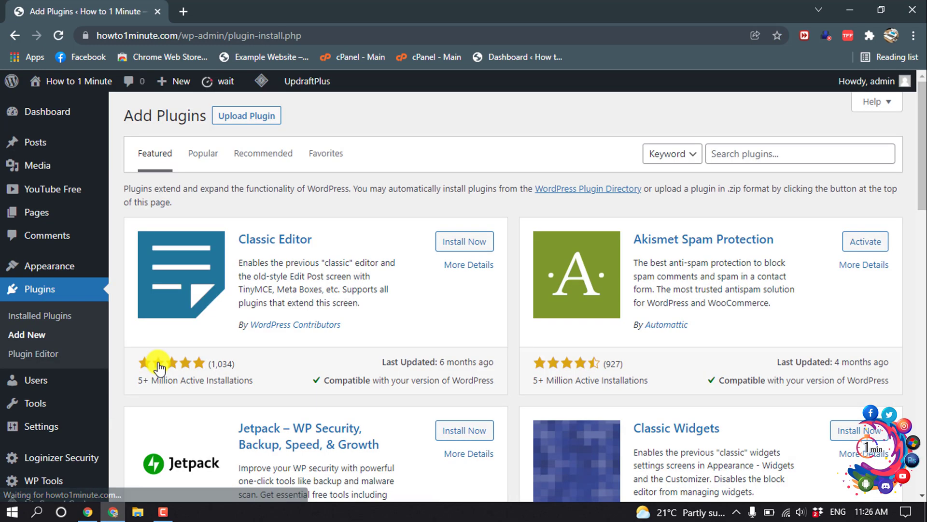
click(727, 153)
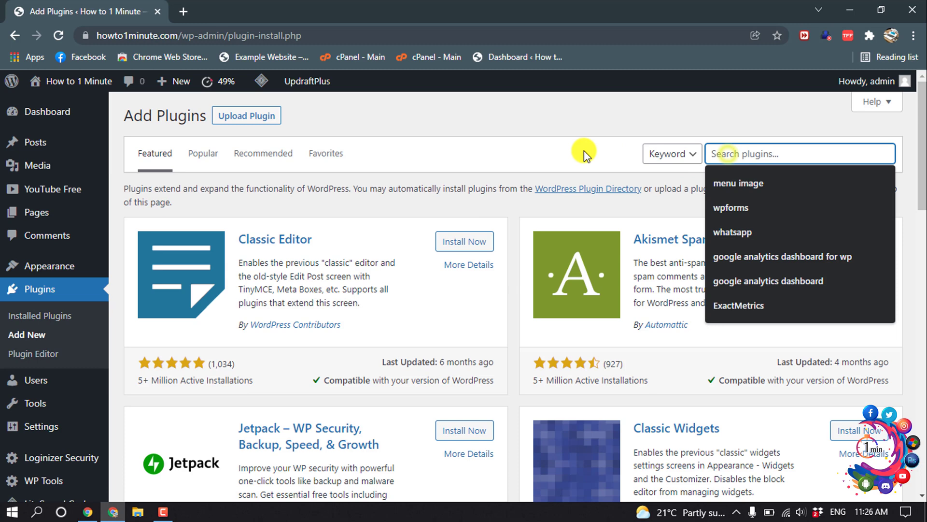
text(yoas)
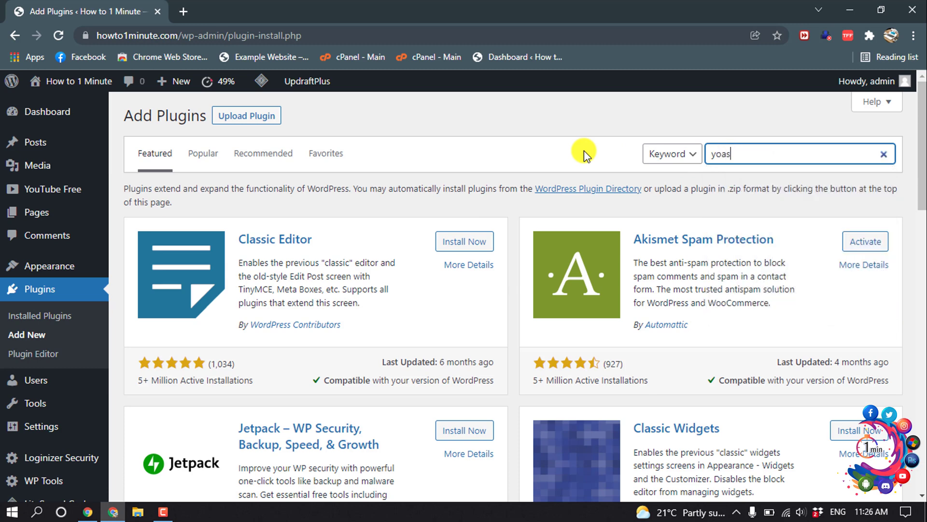
text(t e)
text(eo)
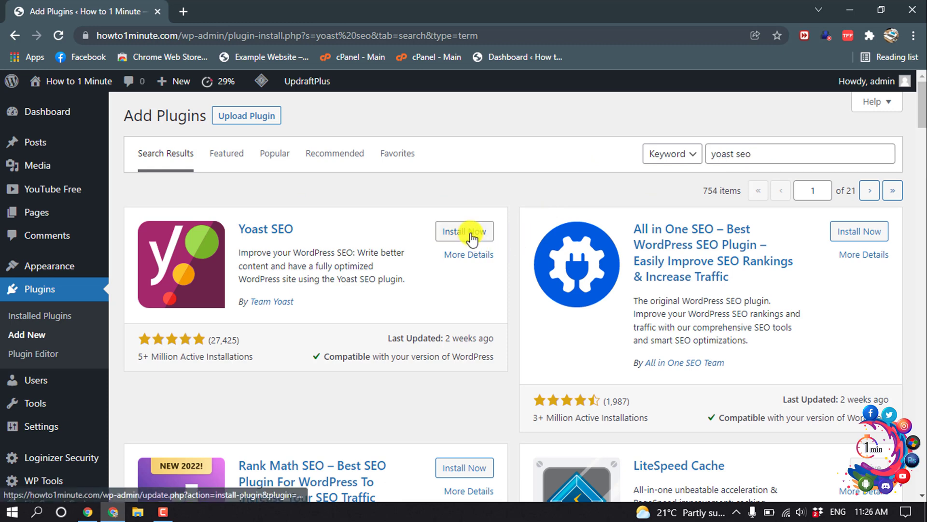
click(464, 231)
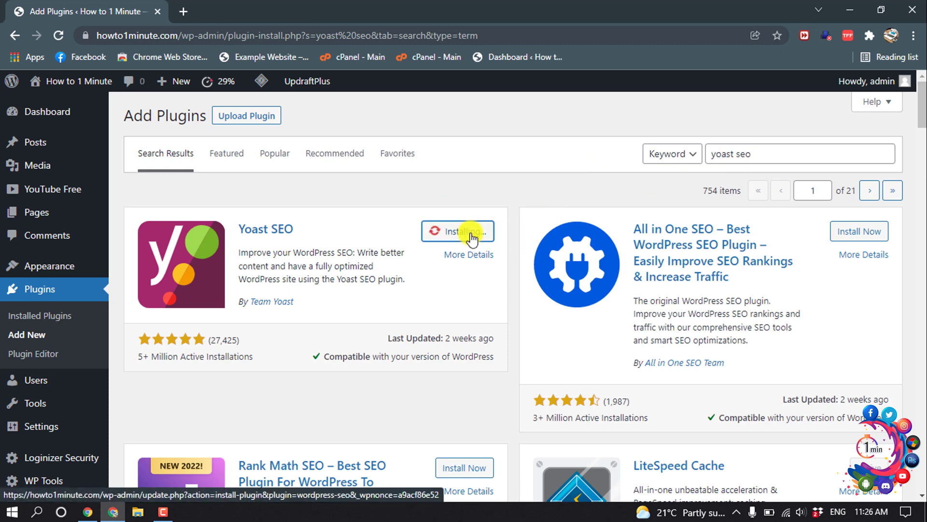
click(471, 235)
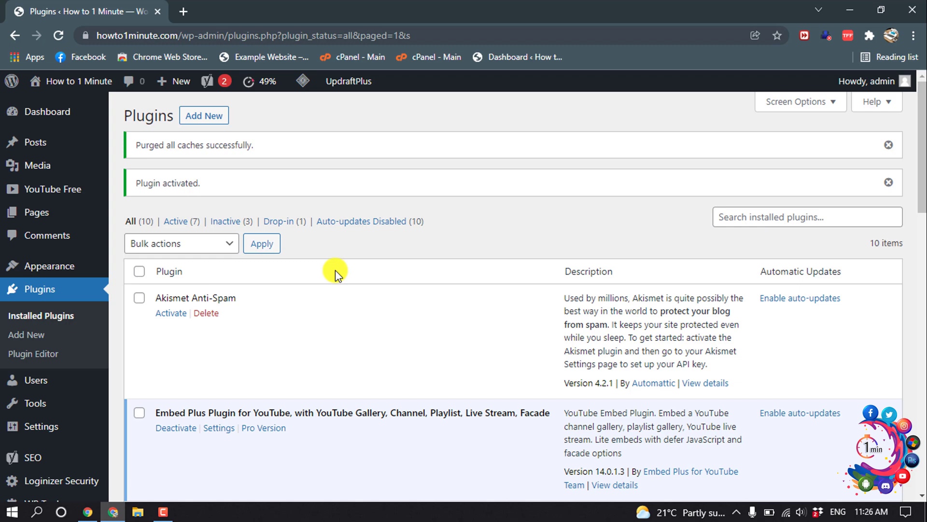
mouse_move(26, 459)
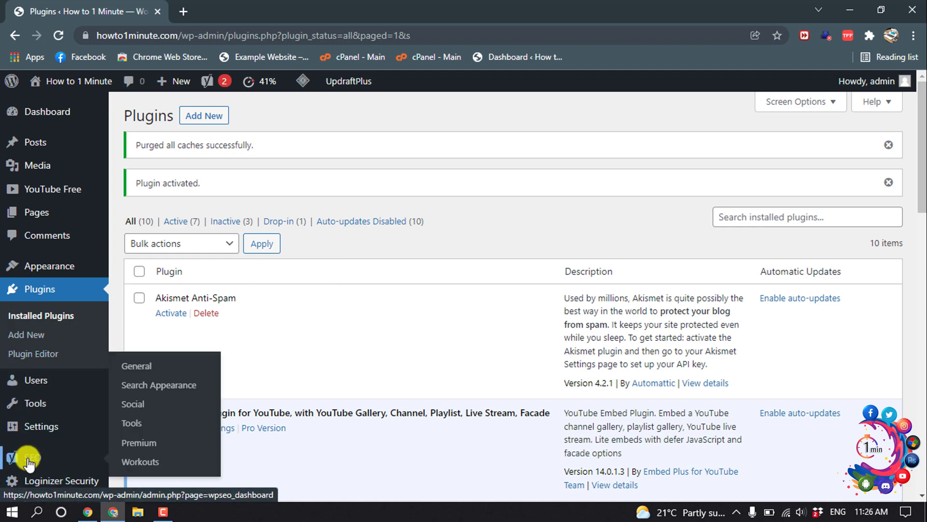
Confirm XML sitemaps is on under SEO > General > Features and open the sitemap index
click(136, 365)
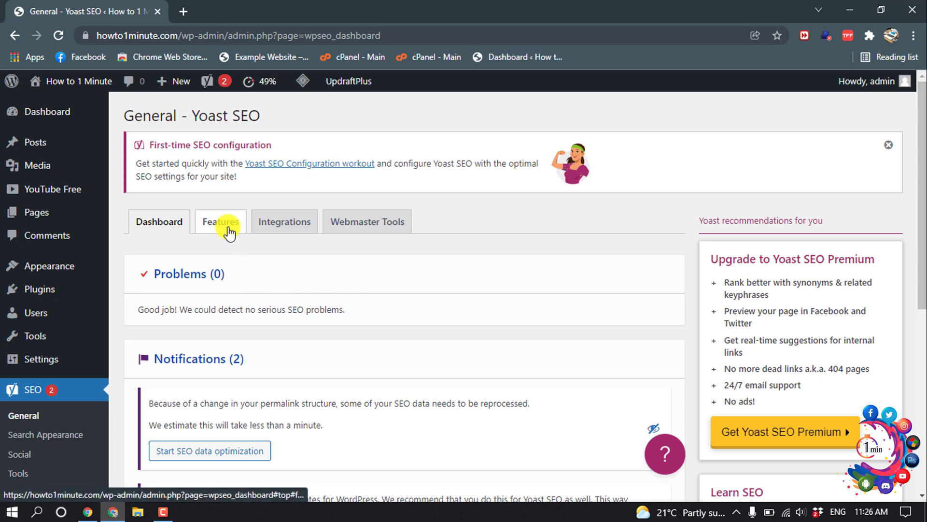
click(229, 229)
scroll(229, 230, down, 3)
scroll(230, 229, down, 3)
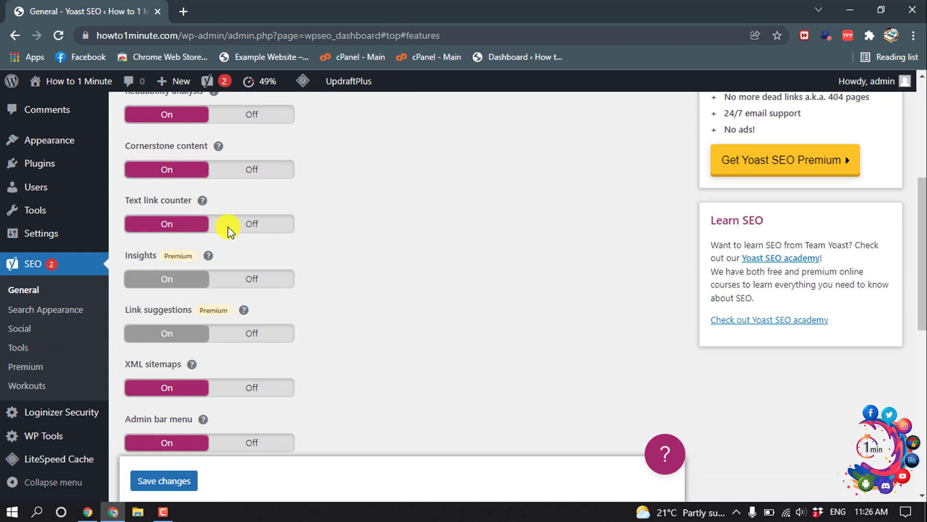
scroll(217, 239, down, 2)
scroll(184, 262, down, 2)
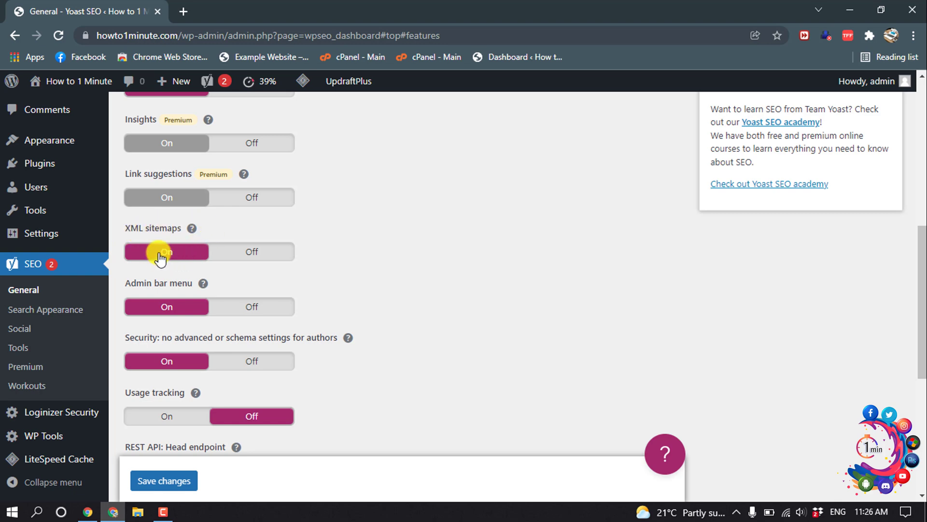
click(192, 230)
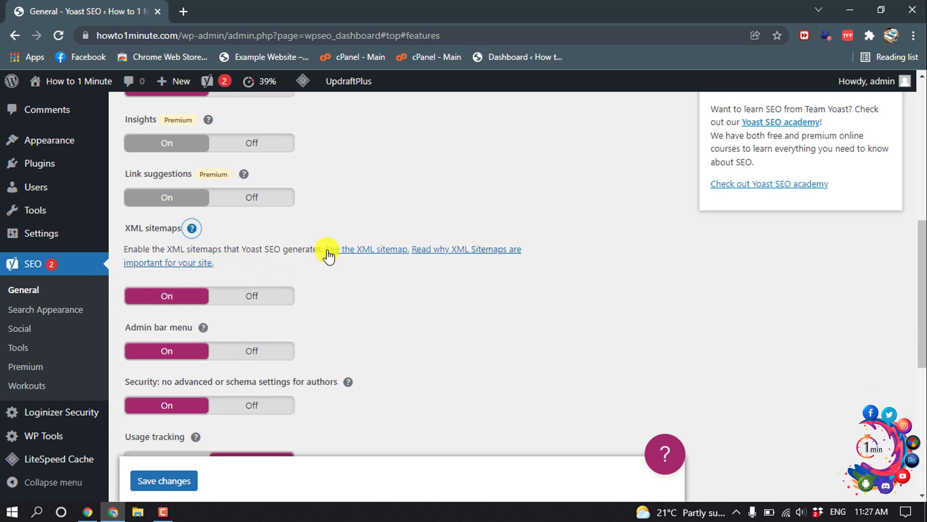
click(384, 253)
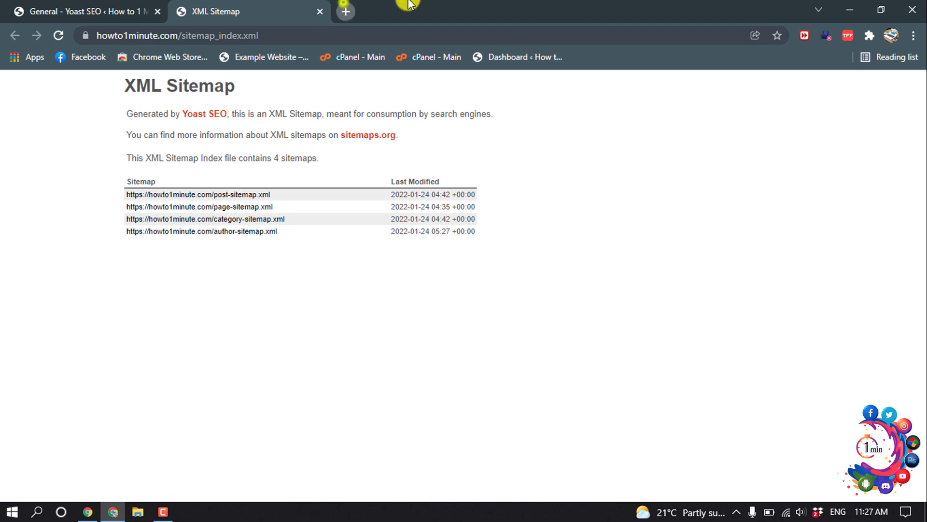
Search 'google search console' in a new Chrome tab to reach the howto1minute.com overview
click(345, 8)
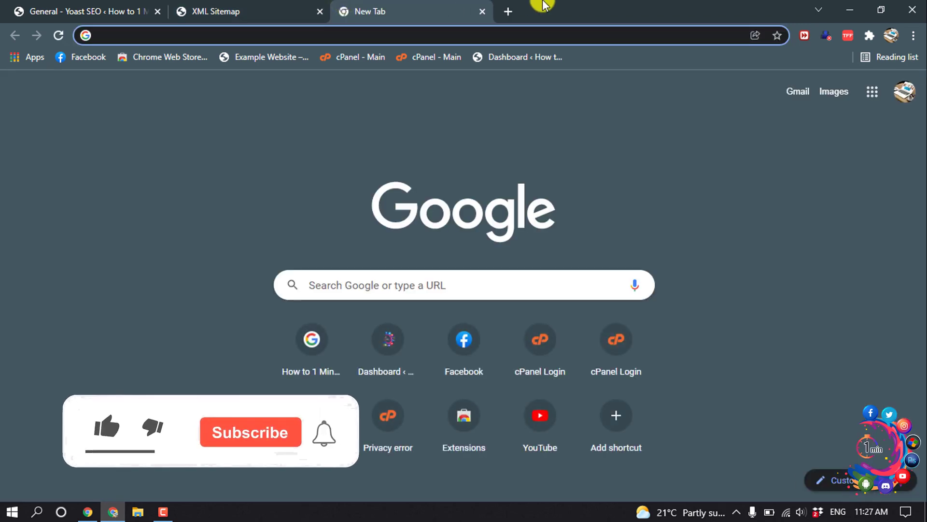
text(goo)
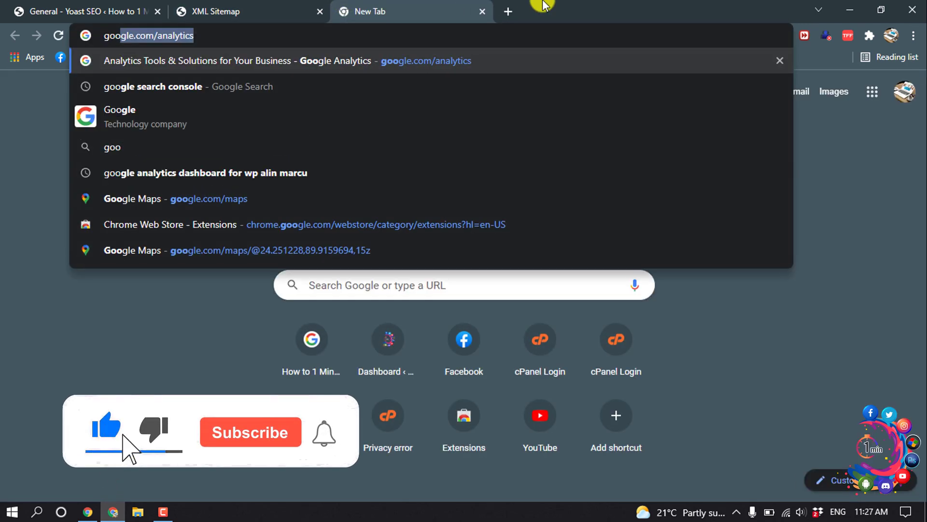
text(gle sea)
key(Return)
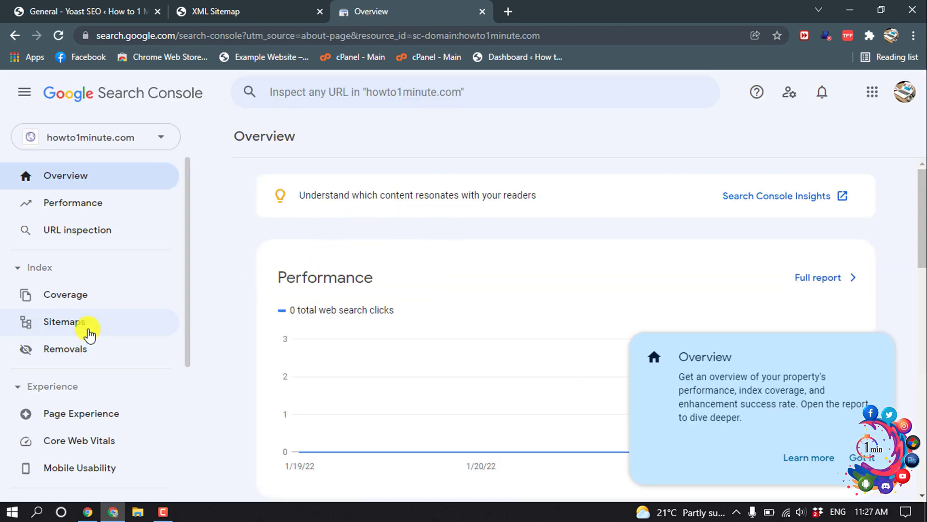
Open the Sitemaps report and copy the post-sitemap.xml URL from the sitemap tab
click(83, 328)
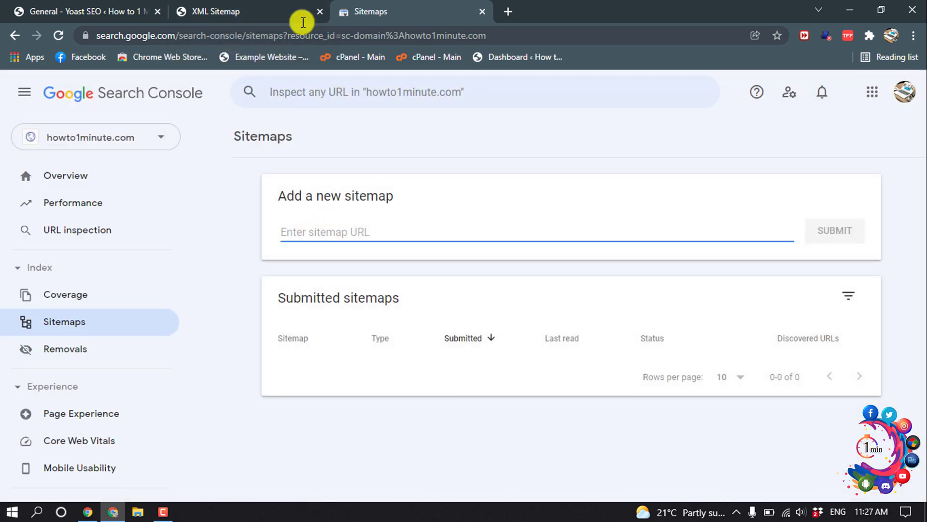
click(294, 11)
drag(274, 194, 127, 197)
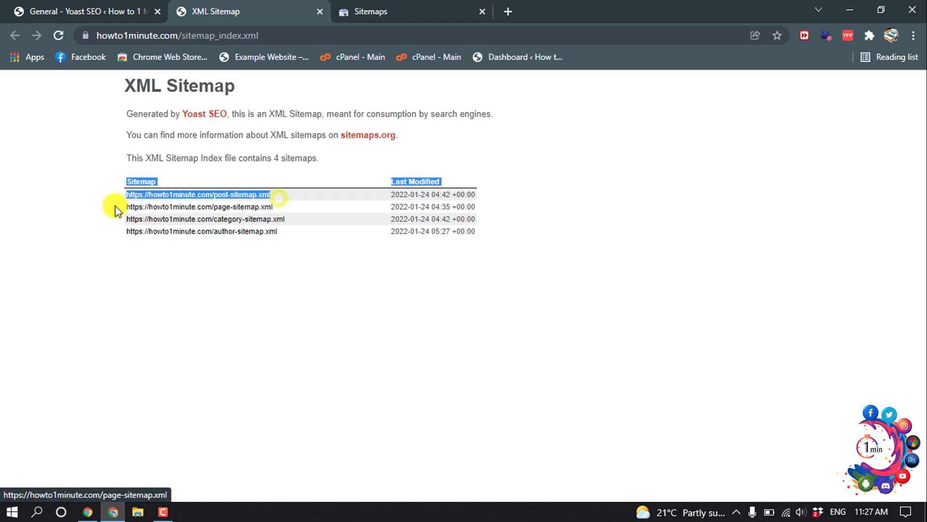
right_click(130, 194)
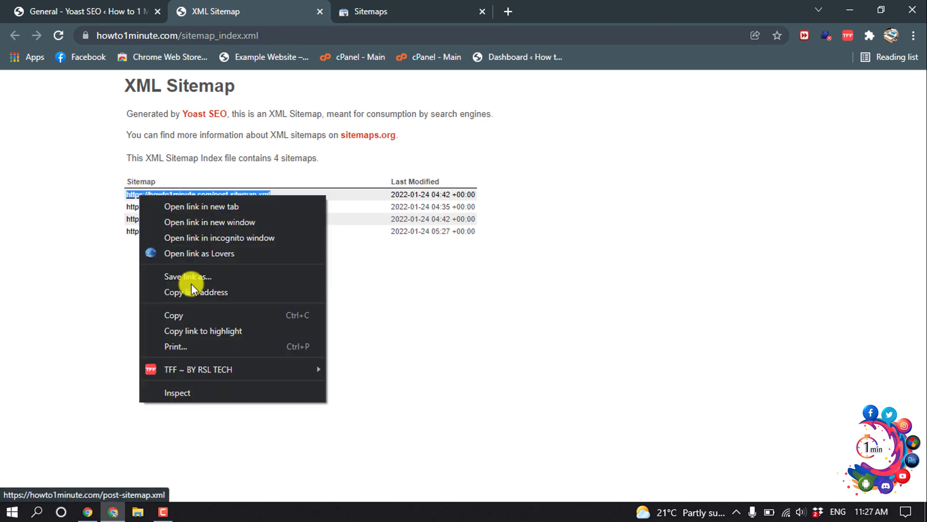
click(192, 313)
Submit post-sitemap.xml under 'Add a new sitemap', dismiss the confirmation, and minimize Chrome
click(369, 11)
right_click(357, 222)
right_click(329, 231)
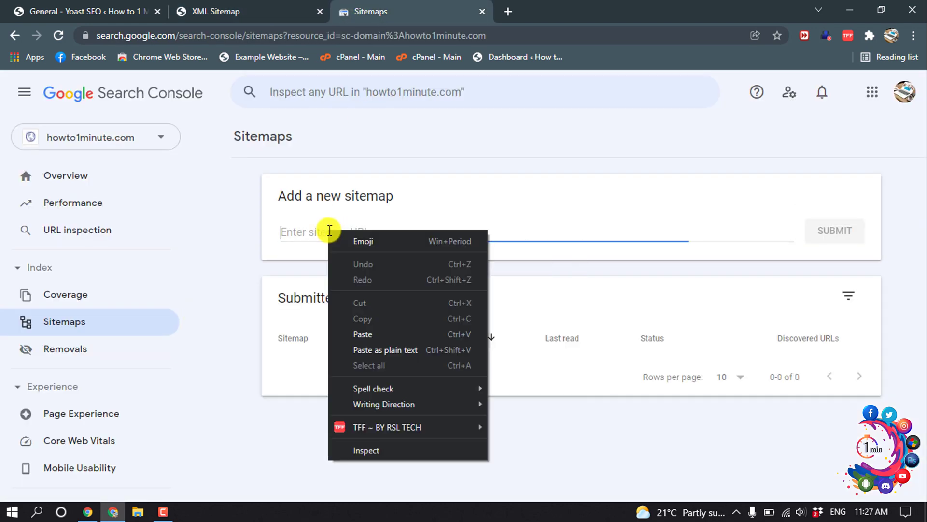
click(367, 335)
click(835, 230)
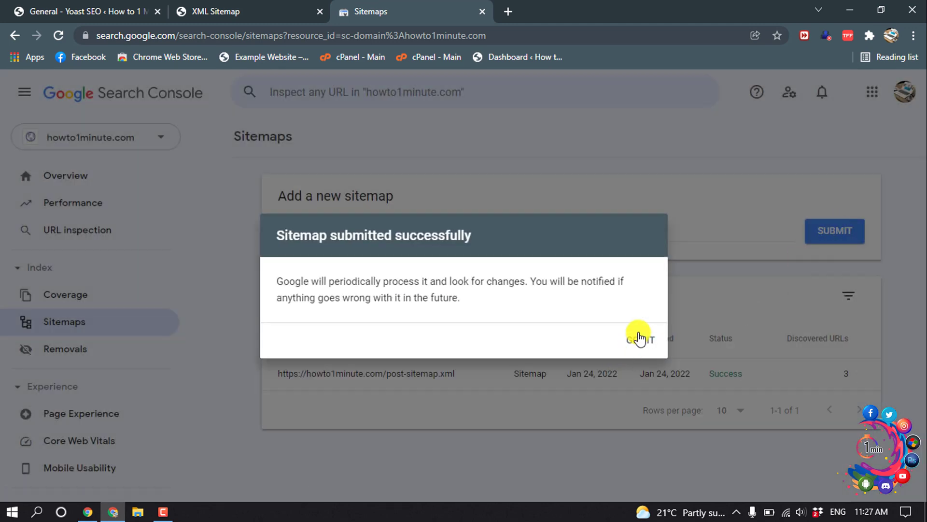
click(636, 338)
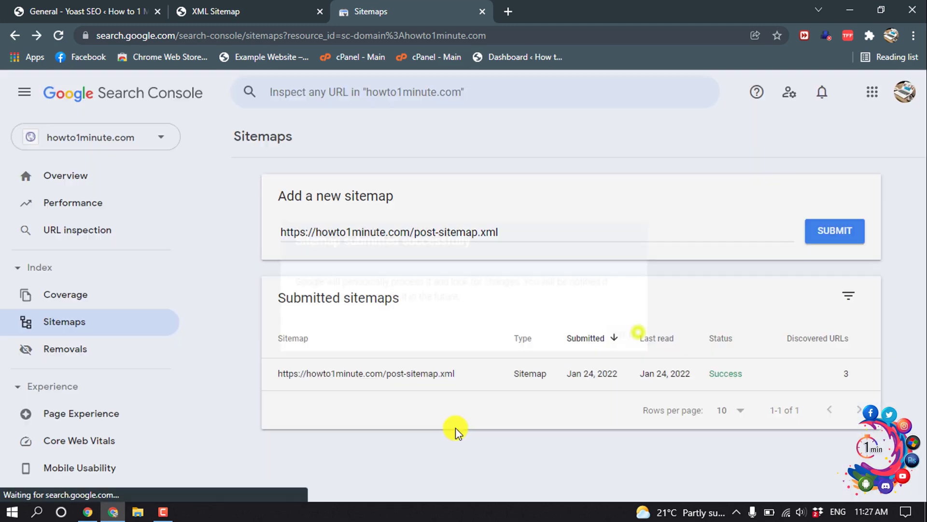
click(859, 7)
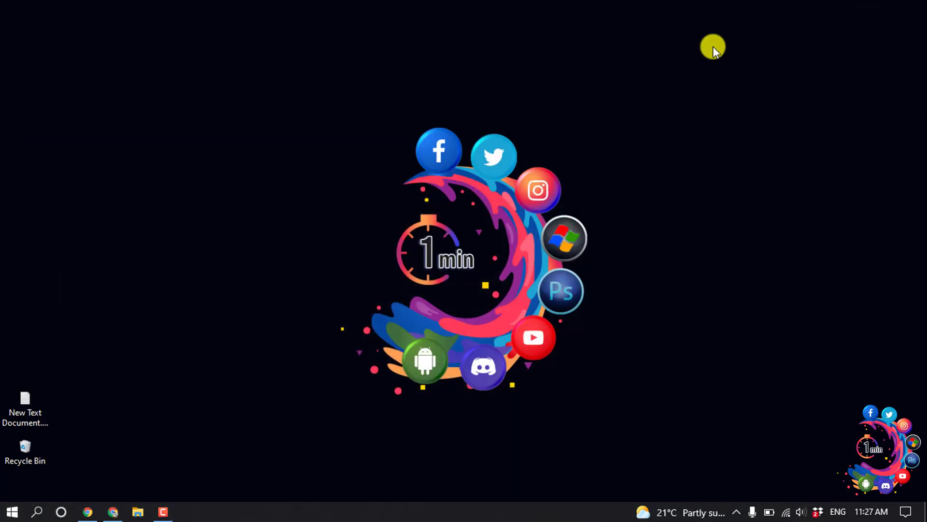